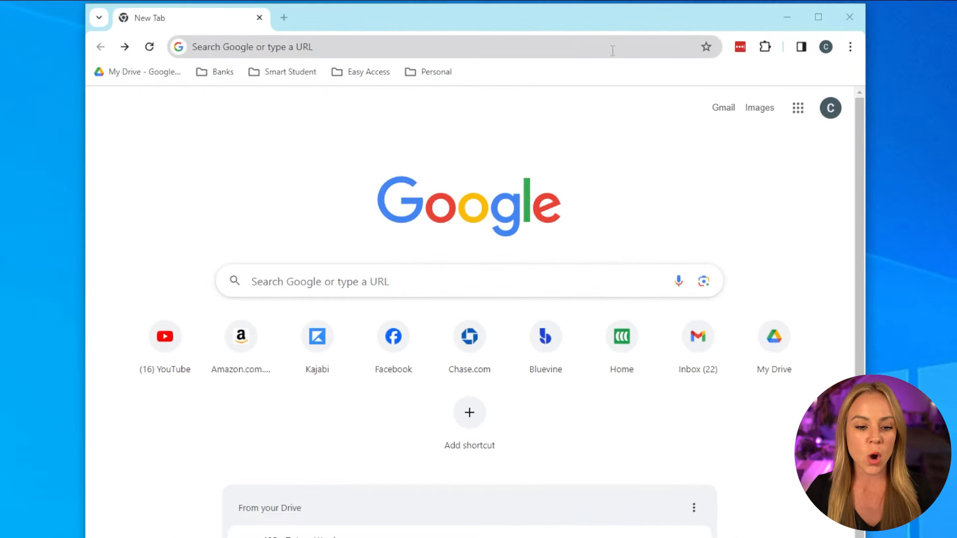
- Go to zotero.org and open the Zotero downloads page
{"action": "left_click", "coordinate": [608, 46]}
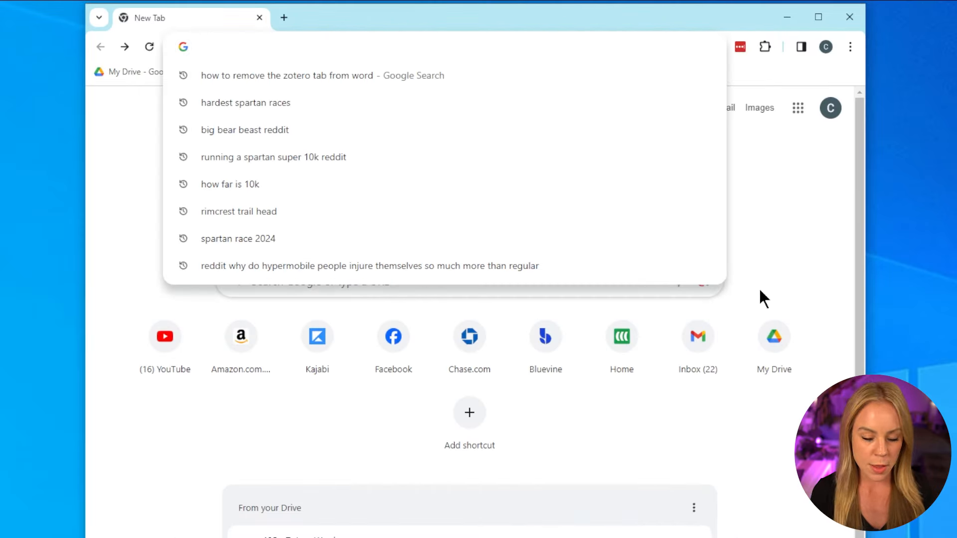
{"action": "type", "text": "zotero.org"}
{"action": "key", "text": "Return"}
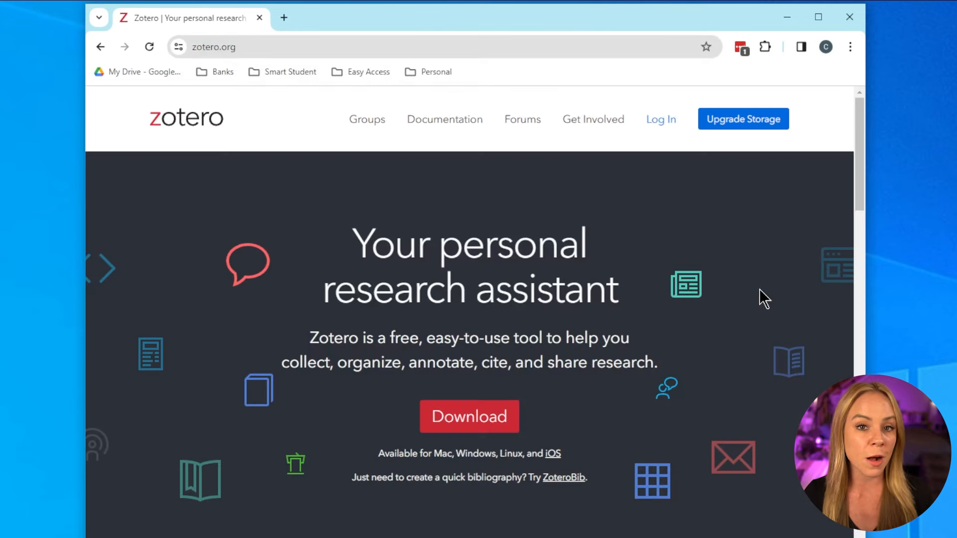
{"action": "left_click", "coordinate": [470, 423]}
{"action": "scroll", "coordinate": [441, 435], "scroll_direction": "down", "scroll_amount": 4}
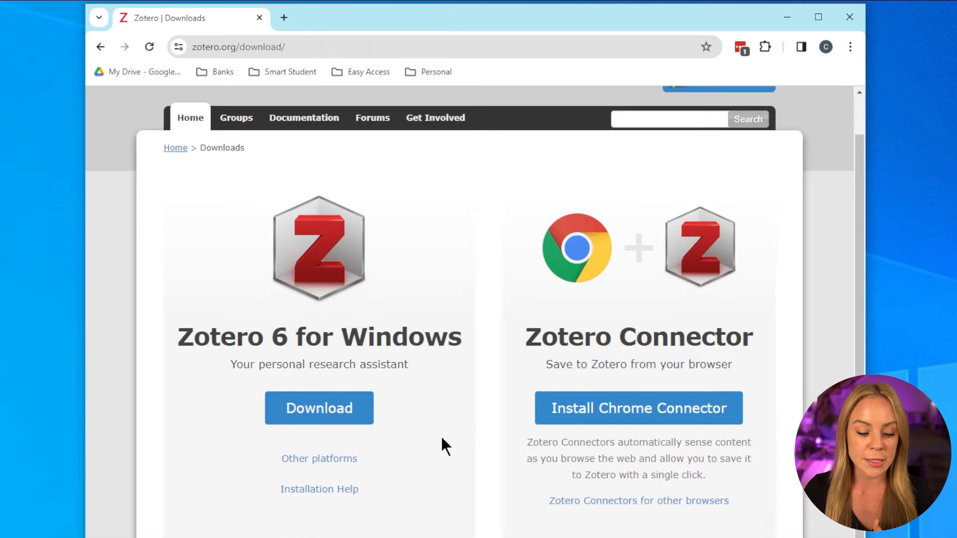
- Download Zotero 6 for Windows and open the downloaded installer
{"action": "scroll", "coordinate": [438, 436], "scroll_direction": "up", "scroll_amount": 3}
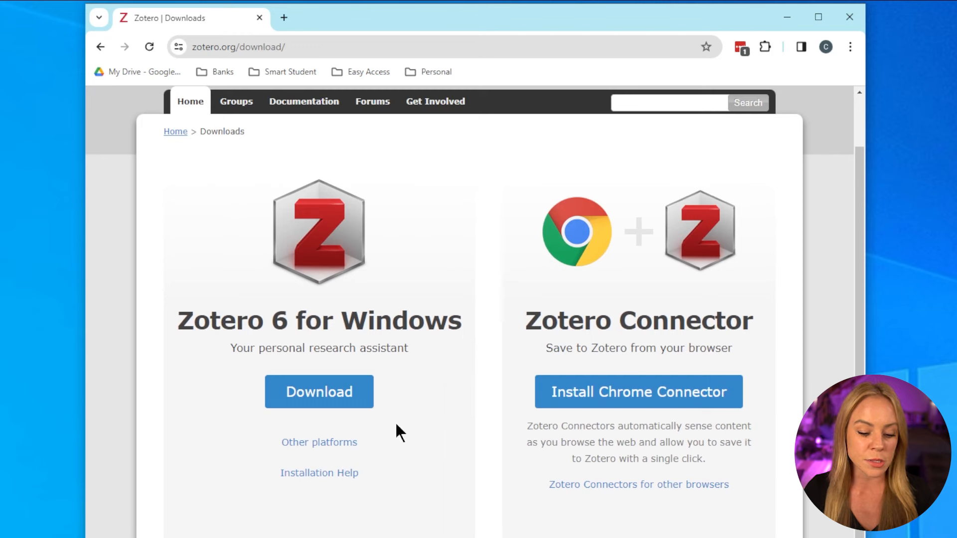
{"action": "left_click", "coordinate": [330, 443]}
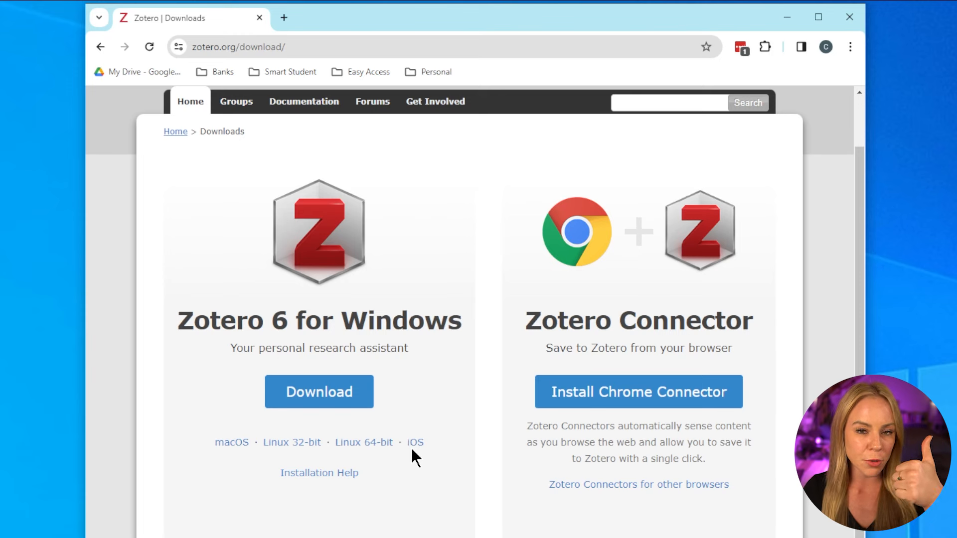
{"action": "left_click", "coordinate": [309, 389]}
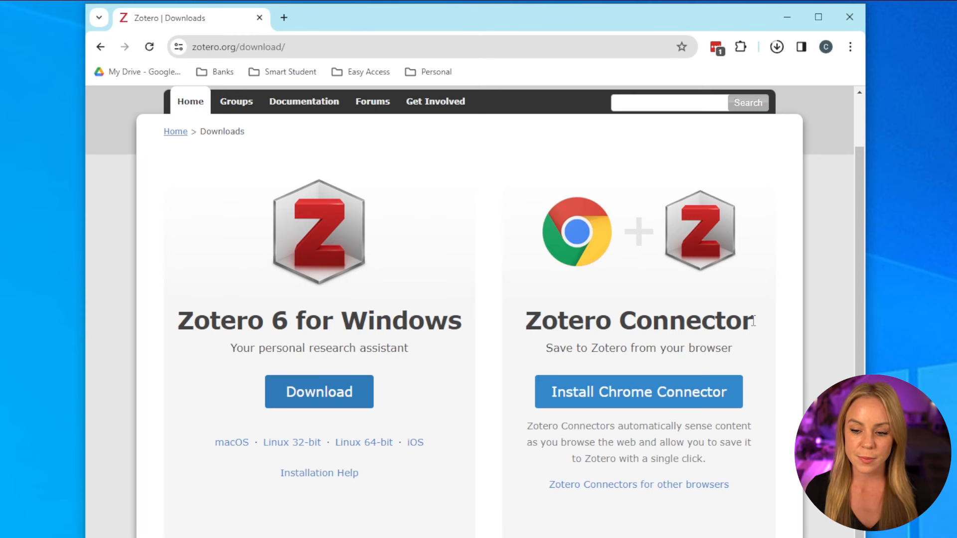
{"action": "left_click", "coordinate": [683, 80]}
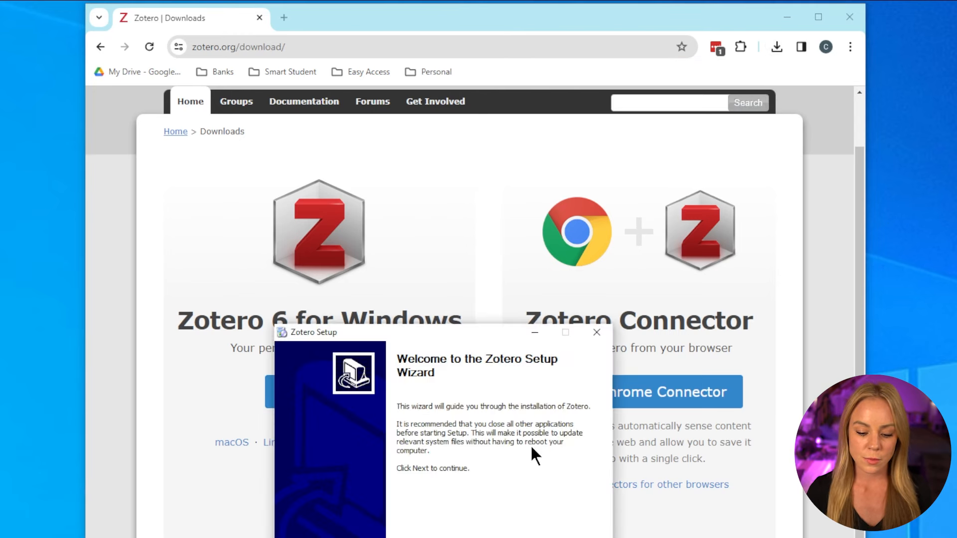
- Run through the Zotero setup wizard with its default options and finish with Launch Zotero now enabled
{"action": "key", "text": "Return"}
{"action": "left_click_drag", "start_coordinate": [486, 332], "coordinate": [493, 199]}
{"action": "left_click", "coordinate": [530, 441]}
{"action": "left_click", "coordinate": [529, 441]}
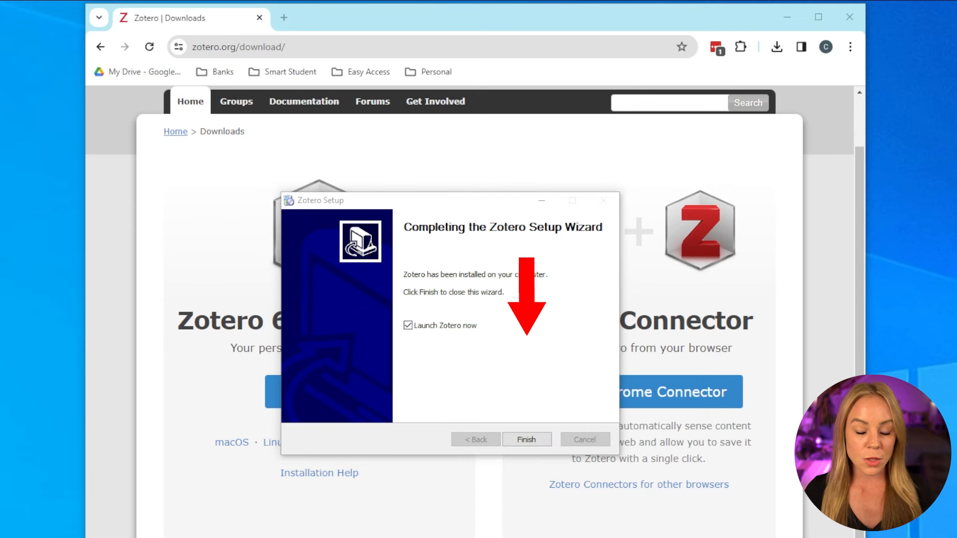
{"action": "left_click", "coordinate": [548, 441]}
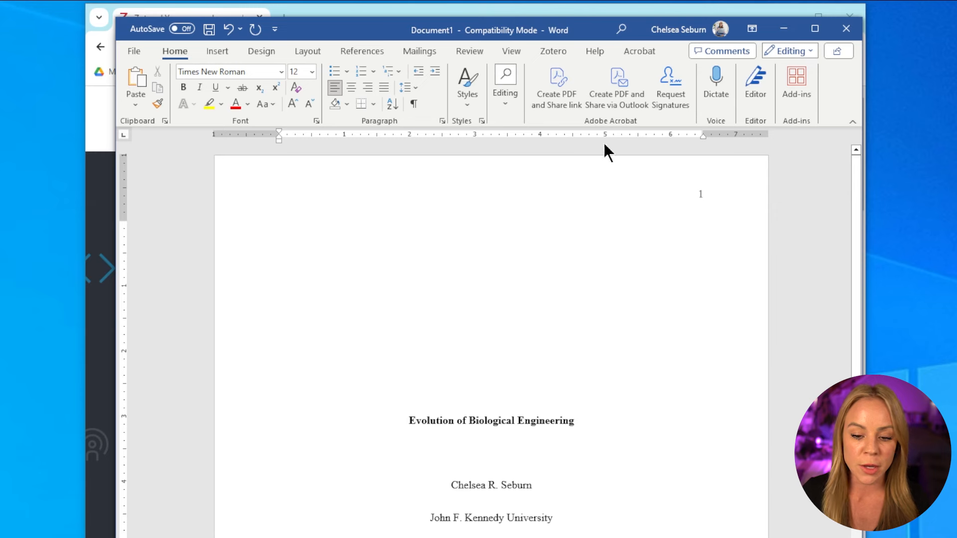
- In the Word document, open Zotero's document preferences and look through the available citation styles
{"action": "left_click", "coordinate": [553, 51]}
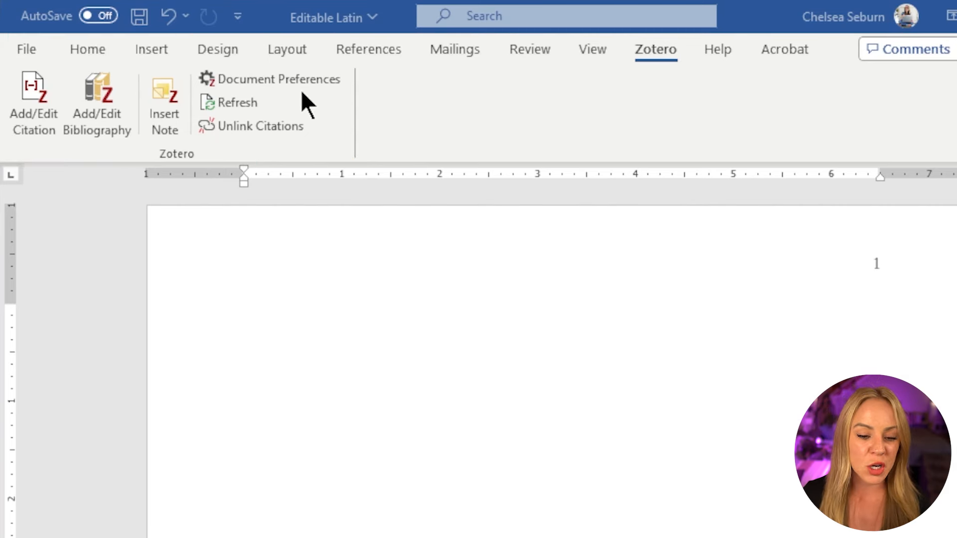
{"action": "left_click", "coordinate": [335, 83]}
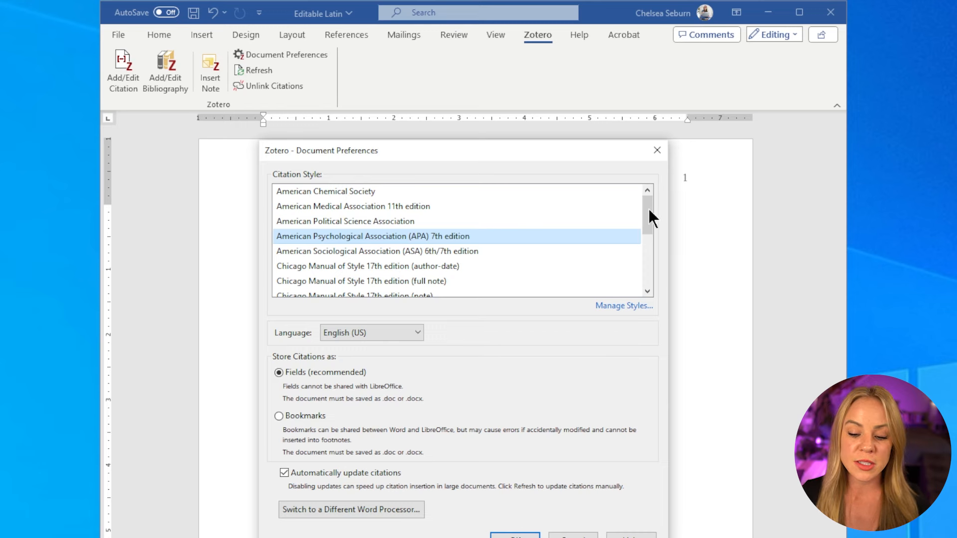
{"action": "left_click_drag", "start_coordinate": [646, 210], "coordinate": [643, 265]}
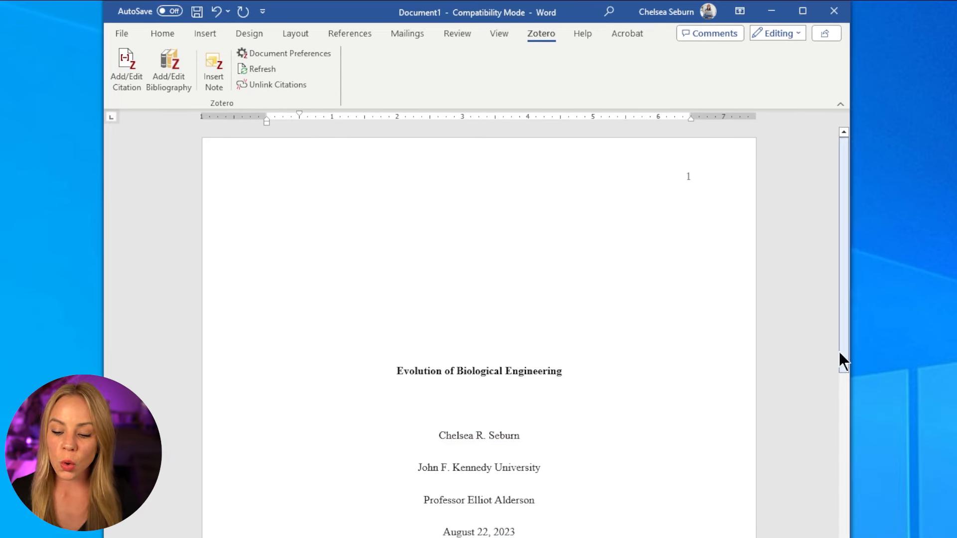
- Search Zotero for "social" and cite "Prevalence of social media addiction across 32 nations" at the first body paragraph's end, with a space before the citation
{"action": "left_click_drag", "start_coordinate": [840, 359], "coordinate": [817, 537]}
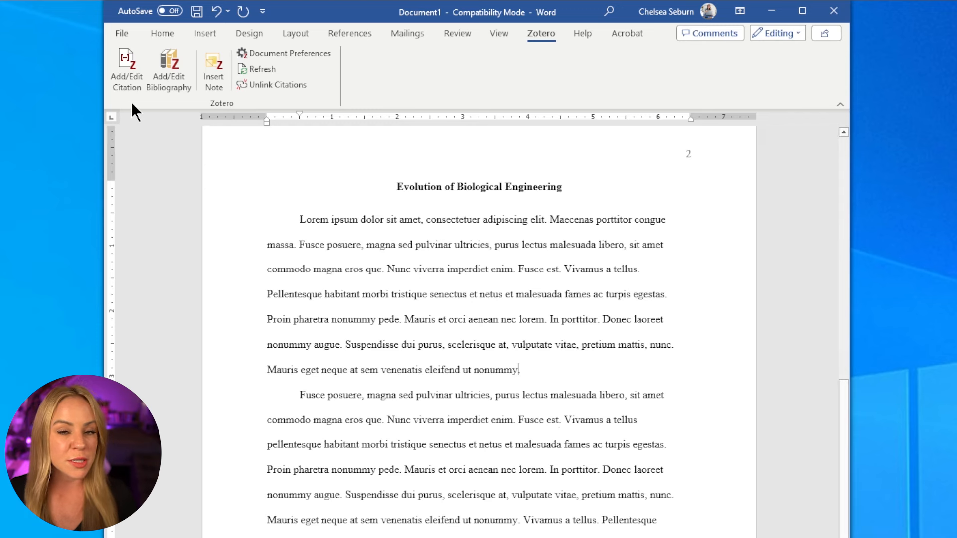
{"action": "left_click", "coordinate": [130, 74]}
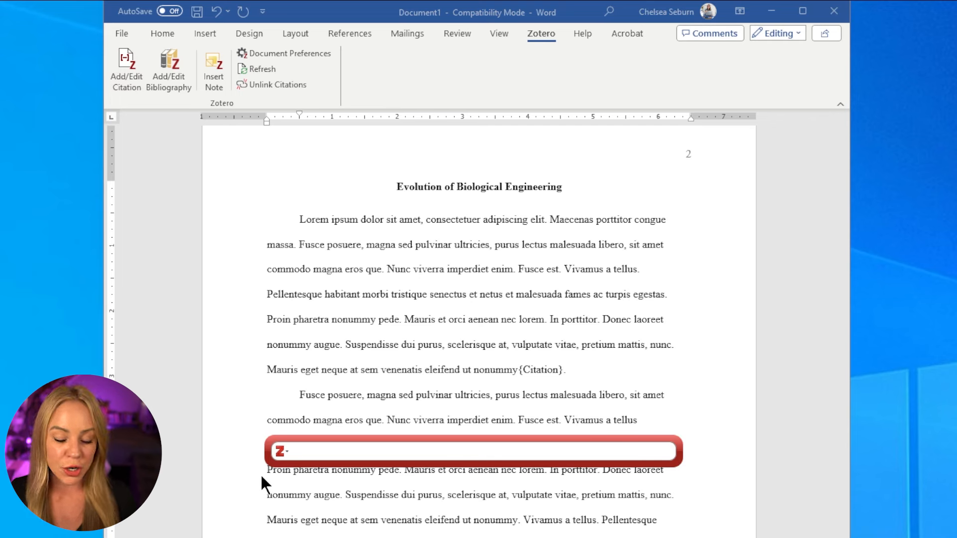
{"action": "left_click", "coordinate": [285, 449]}
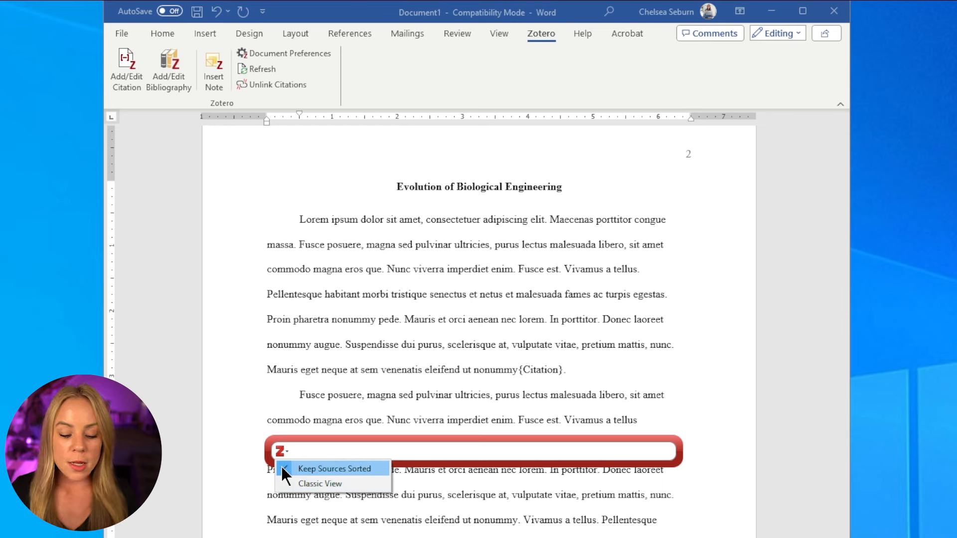
{"action": "left_click", "coordinate": [282, 471]}
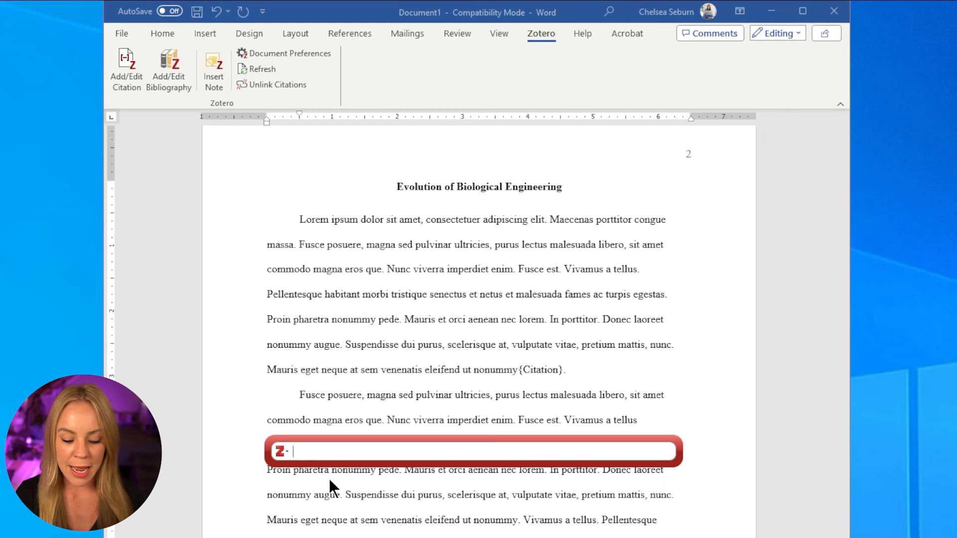
{"action": "type", "text": "social"}
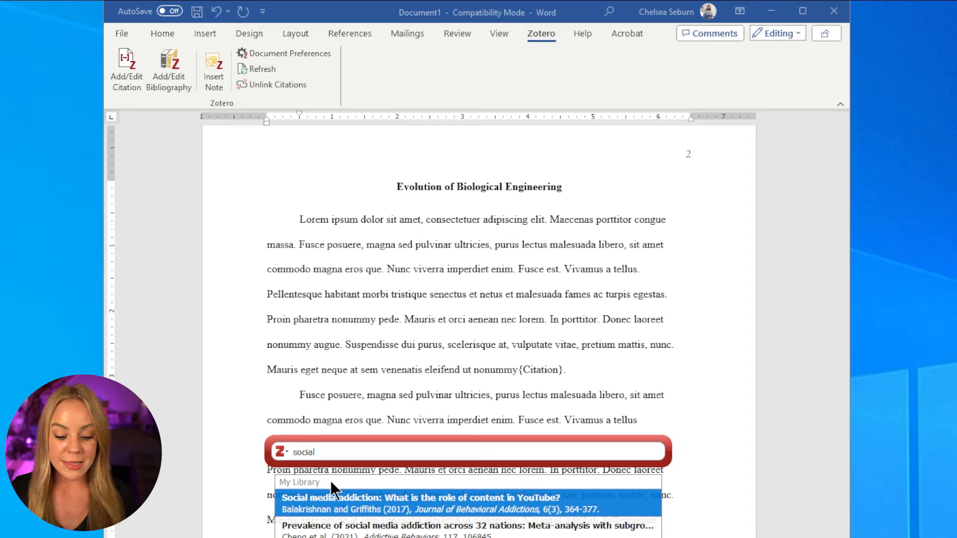
{"action": "left_click", "coordinate": [419, 528]}
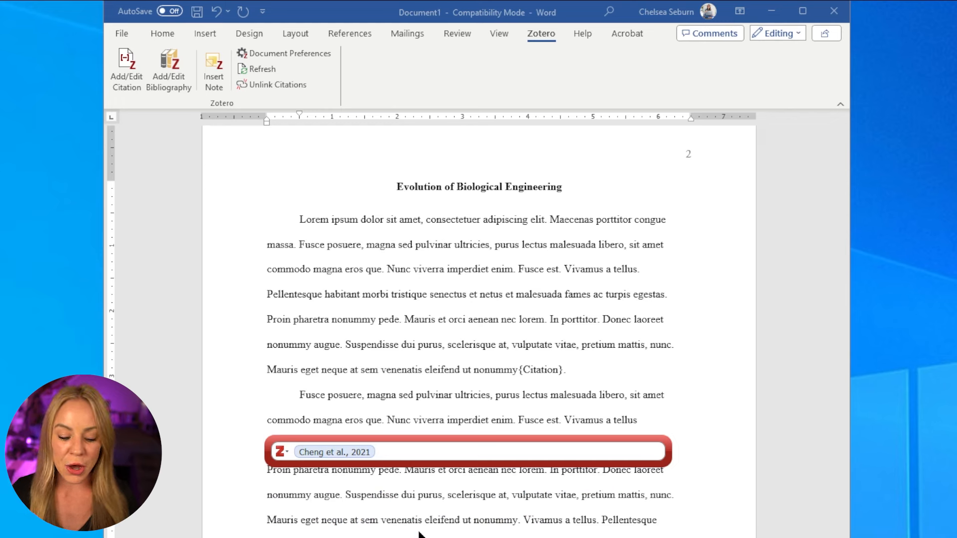
{"action": "key", "text": "Return"}
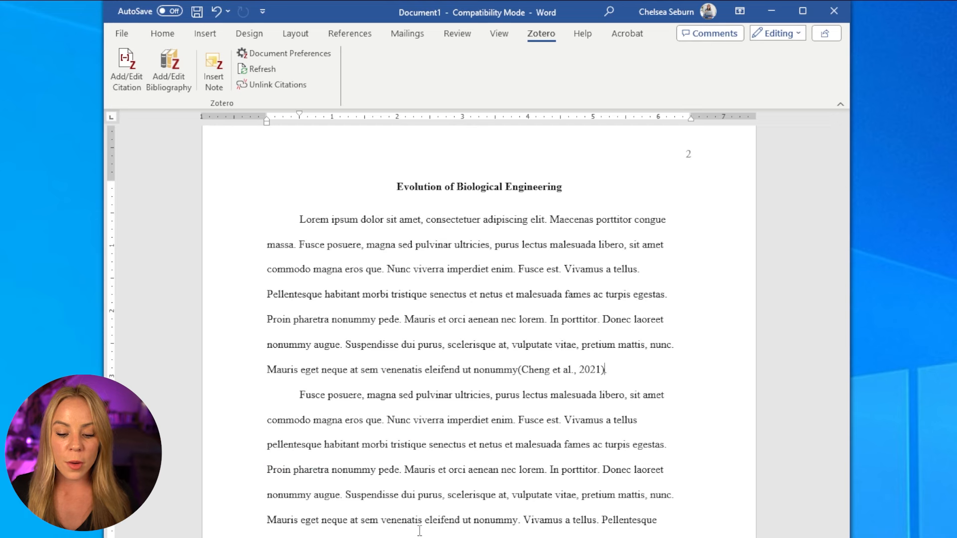
{"action": "left_click", "coordinate": [521, 371]}
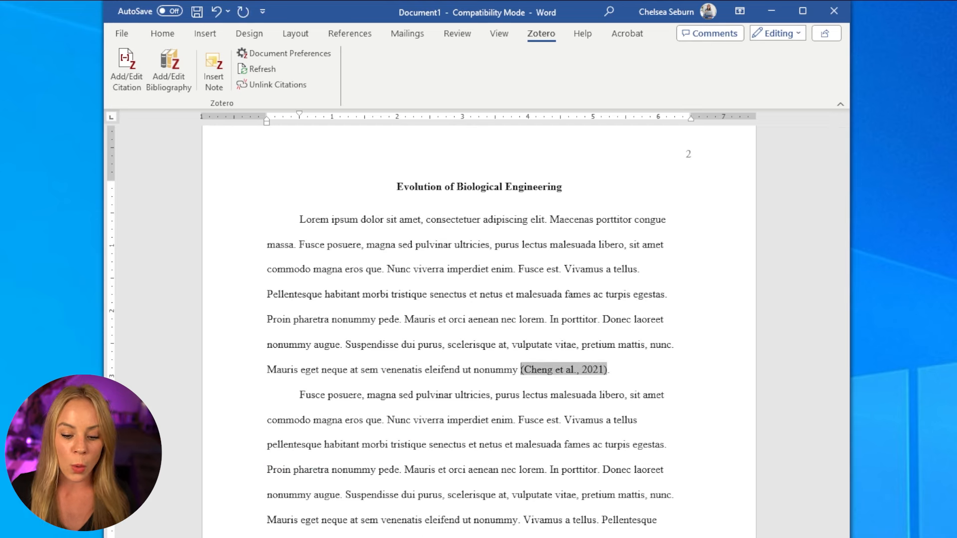
{"action": "left_click", "coordinate": [643, 375]}
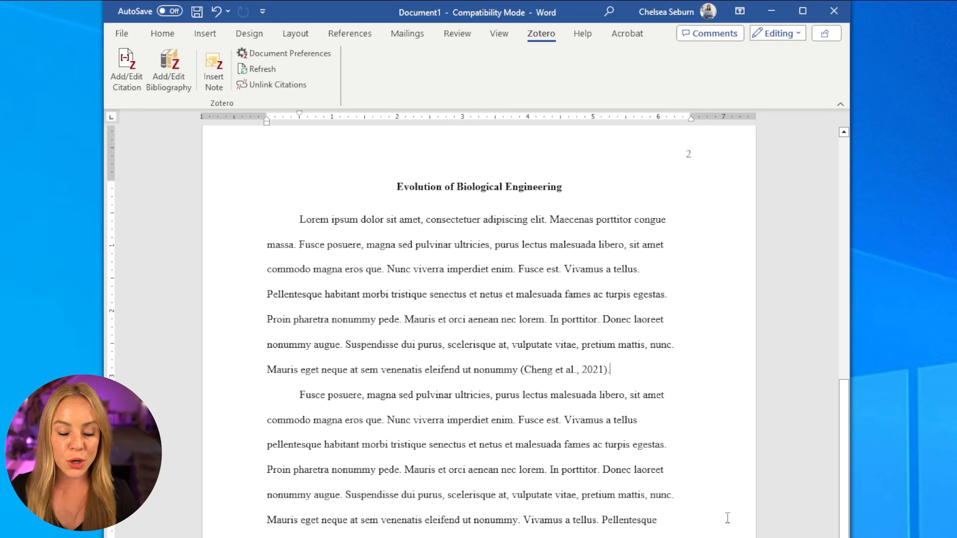
- Using Classic View, cite "In the College of Arts and Sciences At Salem State University" after "commodo magna eros que" in the second body paragraph
{"action": "left_click", "coordinate": [383, 420]}
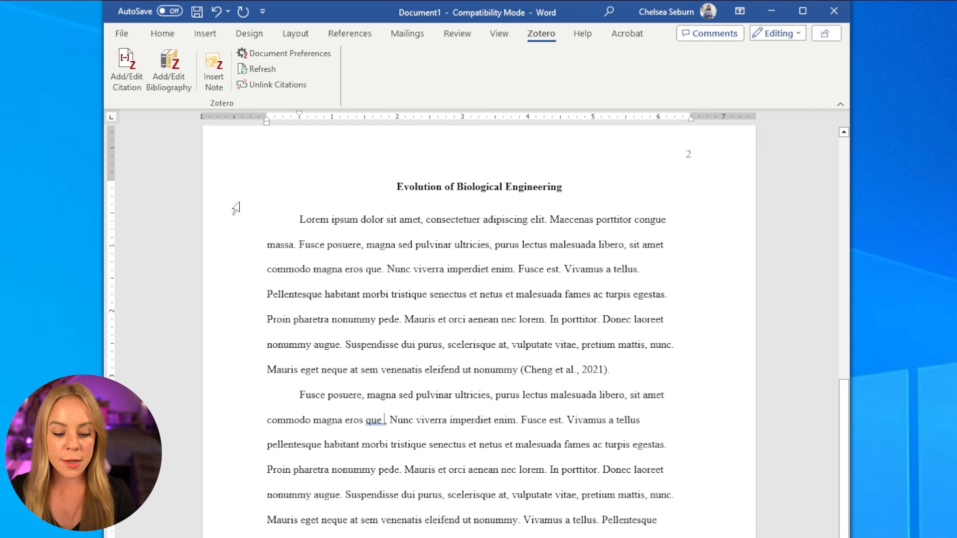
{"action": "left_click", "coordinate": [129, 76]}
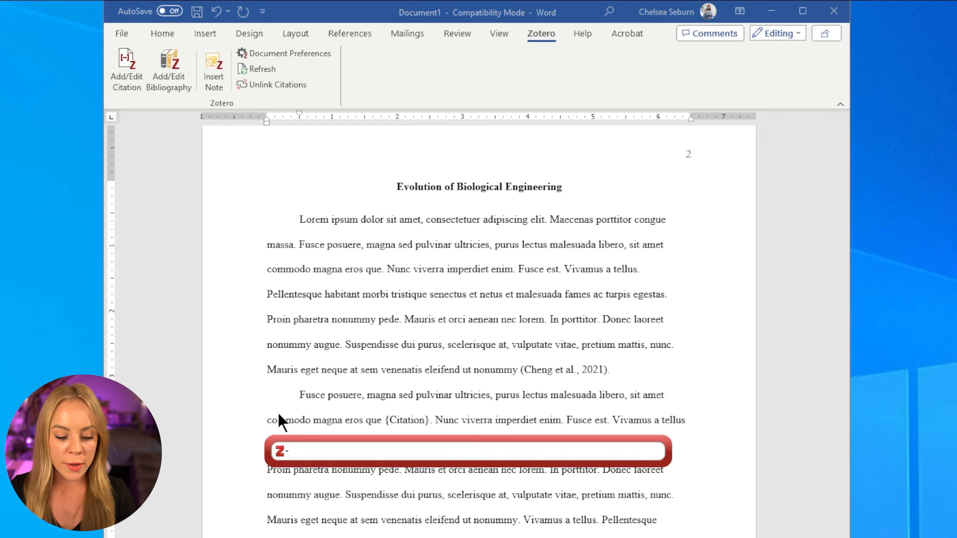
{"action": "left_click", "coordinate": [284, 452]}
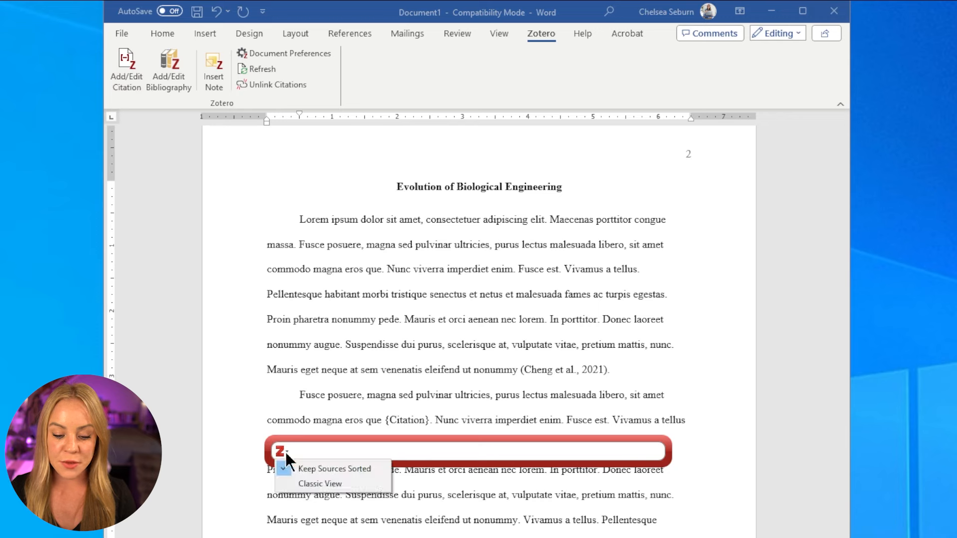
{"action": "left_click", "coordinate": [294, 482]}
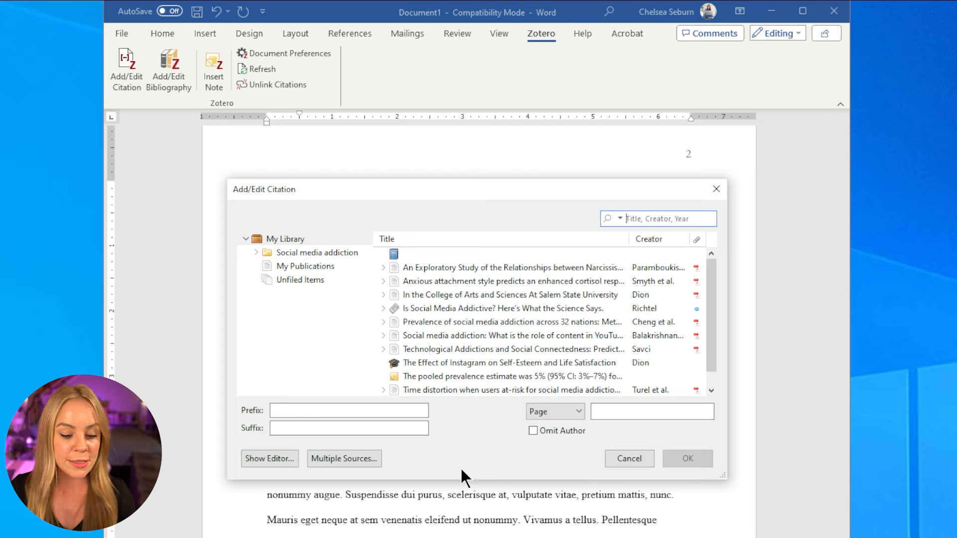
{"action": "left_click", "coordinate": [496, 294]}
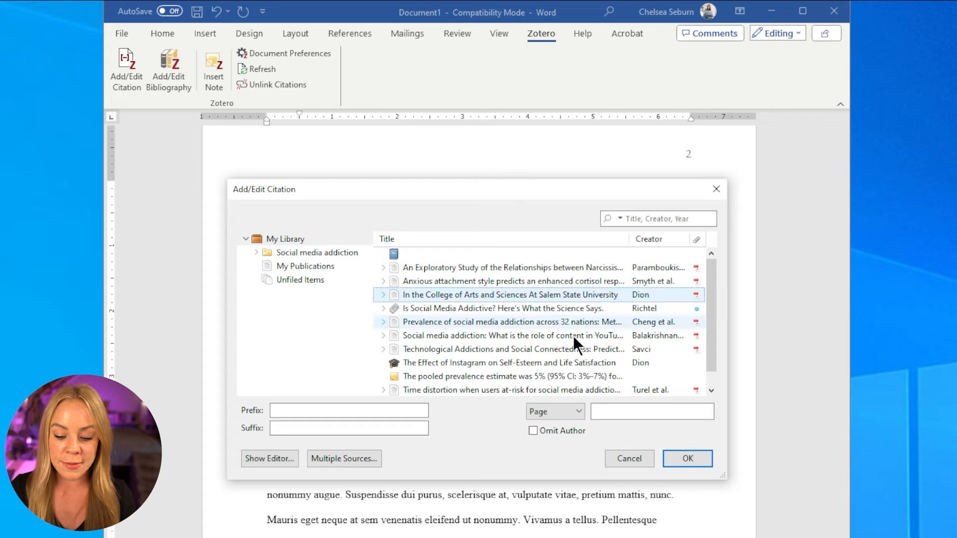
{"action": "left_click", "coordinate": [693, 454]}
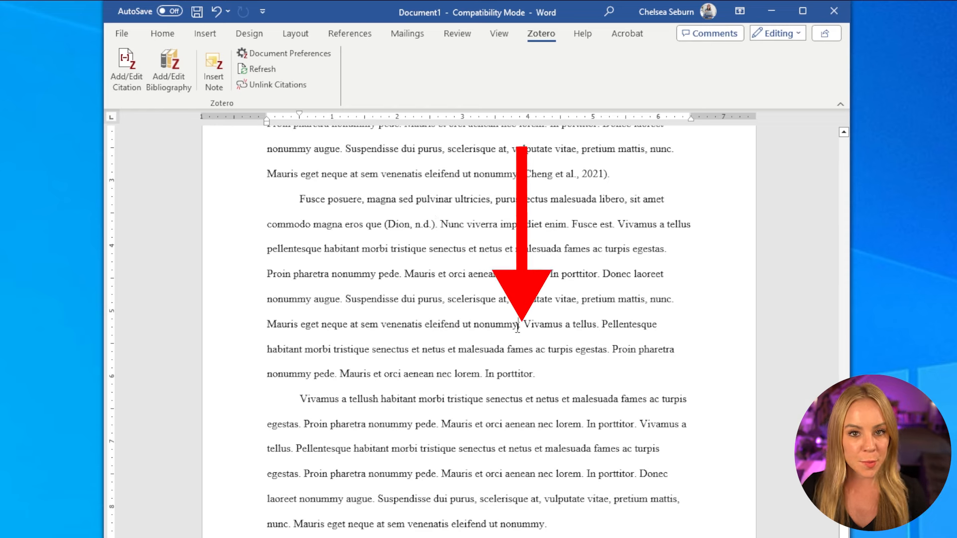
- Start a multiple-source citation in Classic View after "eleifend ut nonummy" in the second body paragraph, with a space before it
{"action": "left_click", "coordinate": [518, 325]}
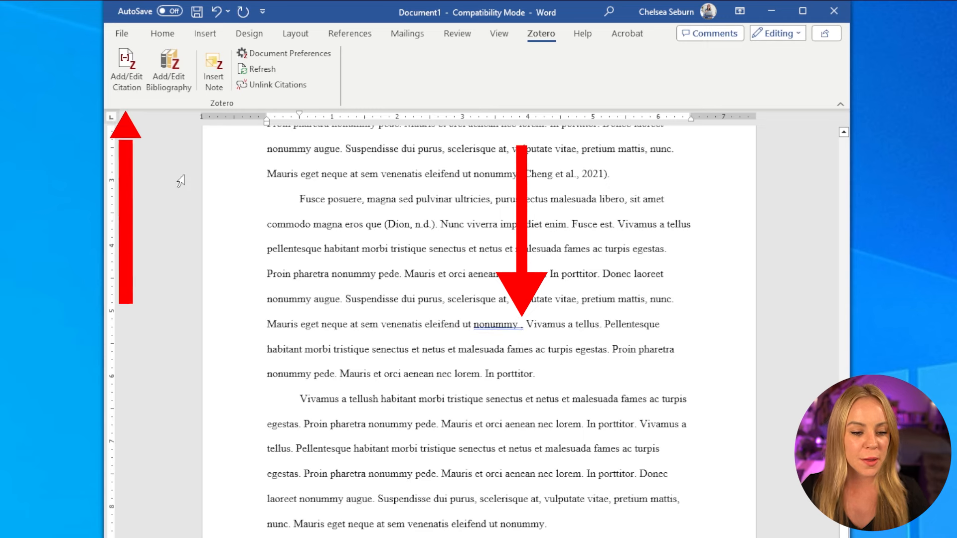
{"action": "left_click", "coordinate": [133, 72]}
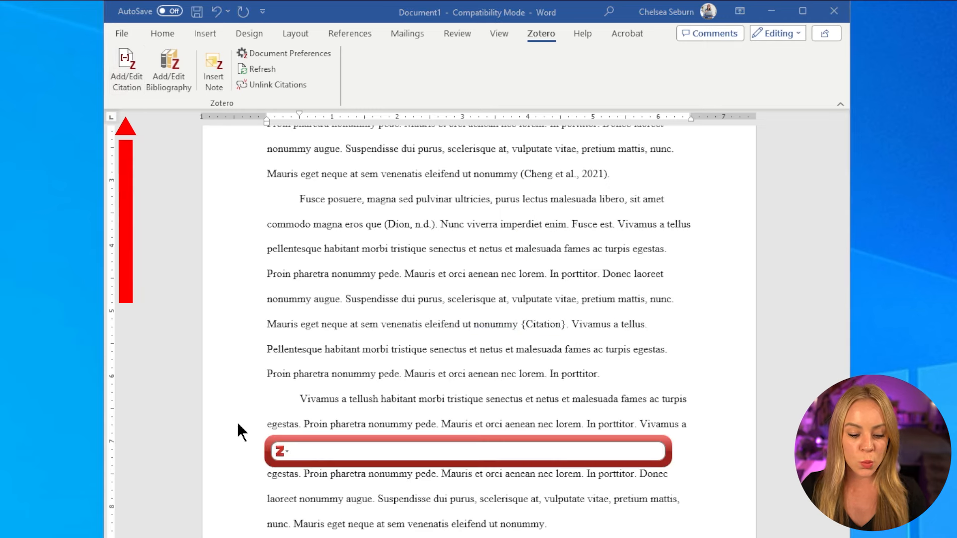
{"action": "left_click", "coordinate": [281, 451]}
{"action": "left_click", "coordinate": [297, 486]}
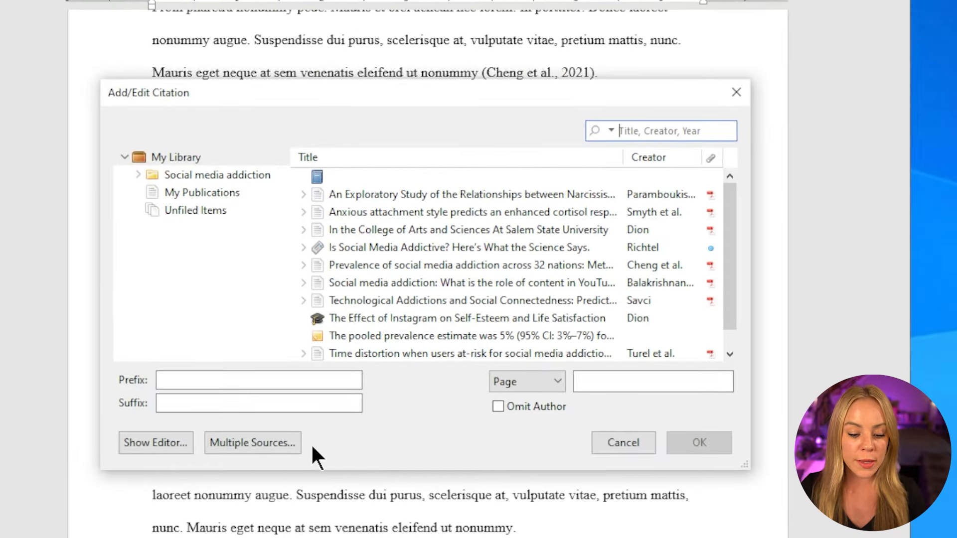
{"action": "left_click", "coordinate": [280, 445]}
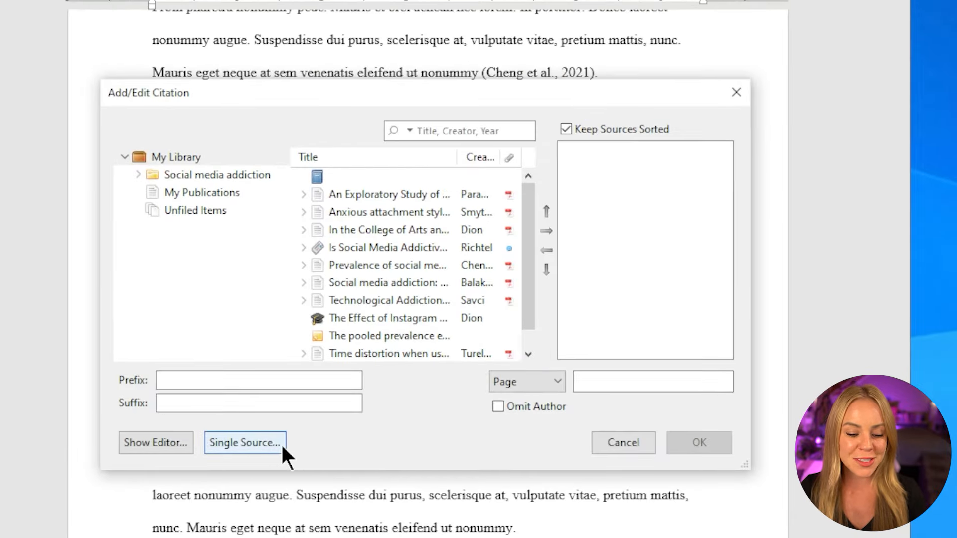
- Add "Social media addiction: What is the role of content in YouTube?" and "Prevalence of social media addiction" as sources and insert the combined citation
{"action": "scroll", "coordinate": [535, 329], "scroll_direction": "down", "scroll_amount": 1}
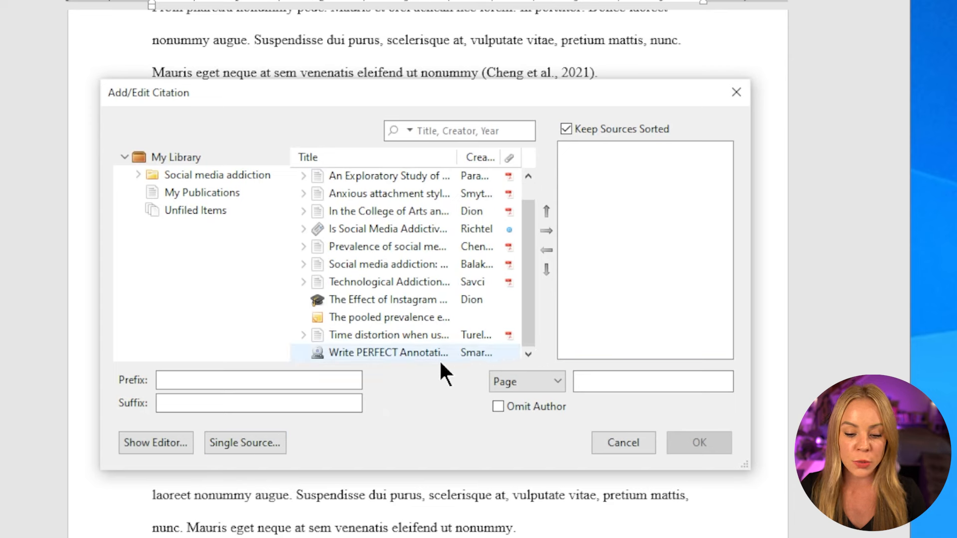
{"action": "left_click", "coordinate": [378, 264]}
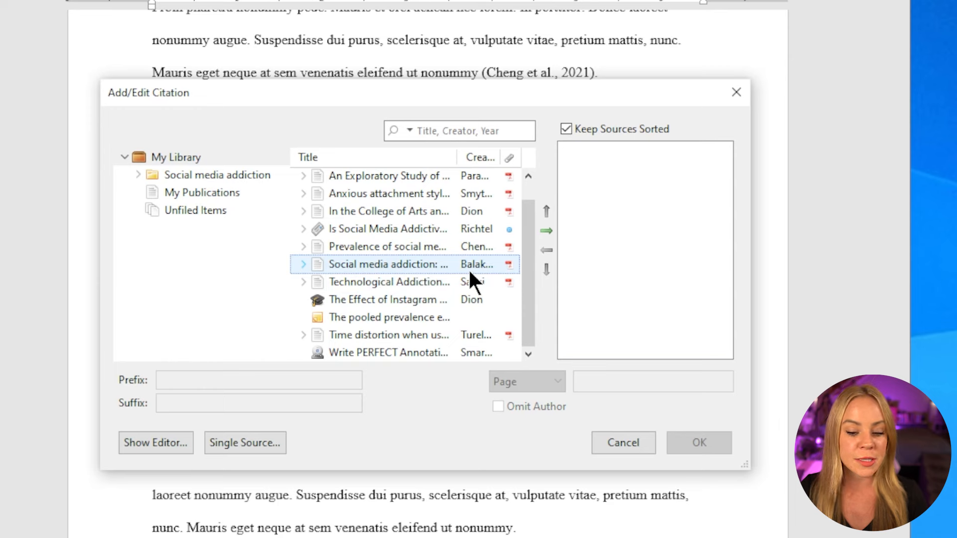
{"action": "left_click", "coordinate": [546, 231]}
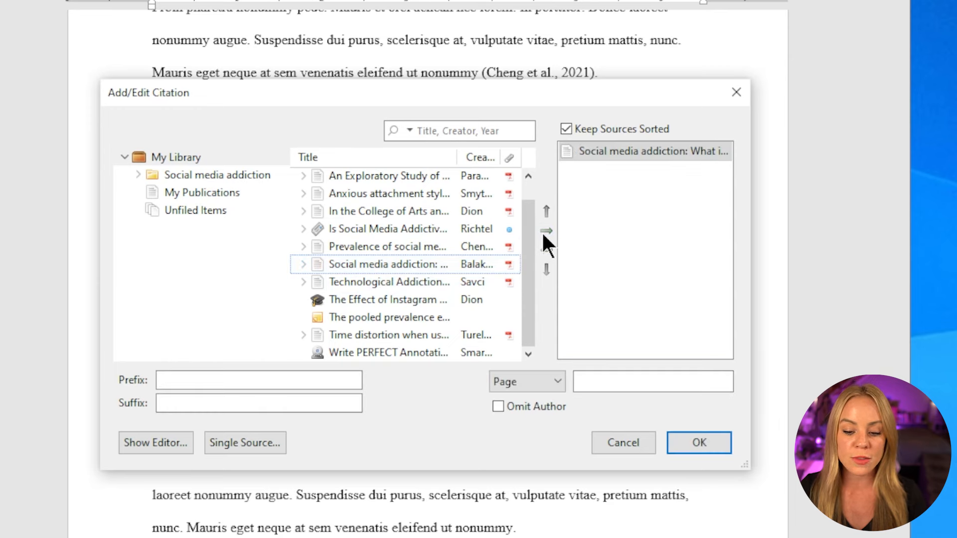
{"action": "left_click_drag", "start_coordinate": [525, 291], "coordinate": [526, 240]}
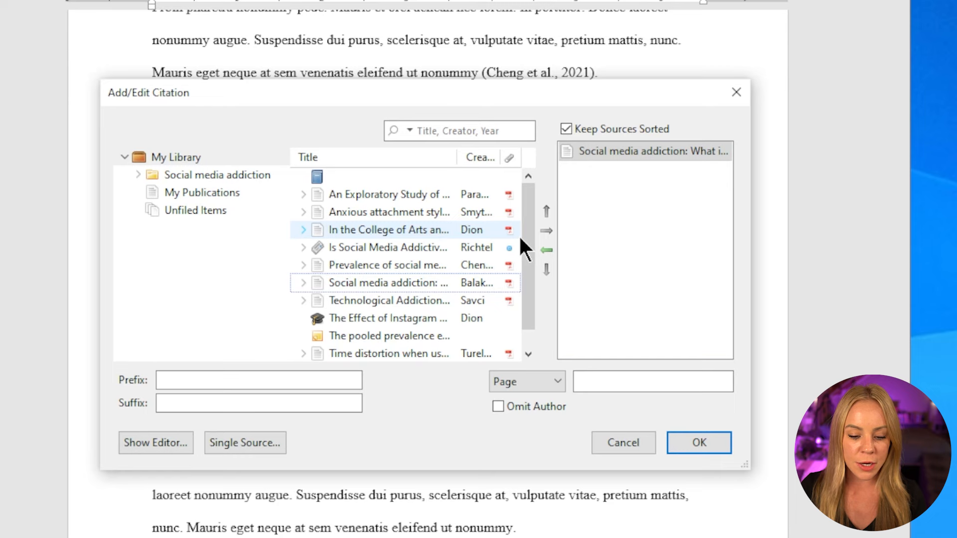
{"action": "left_click", "coordinate": [346, 266]}
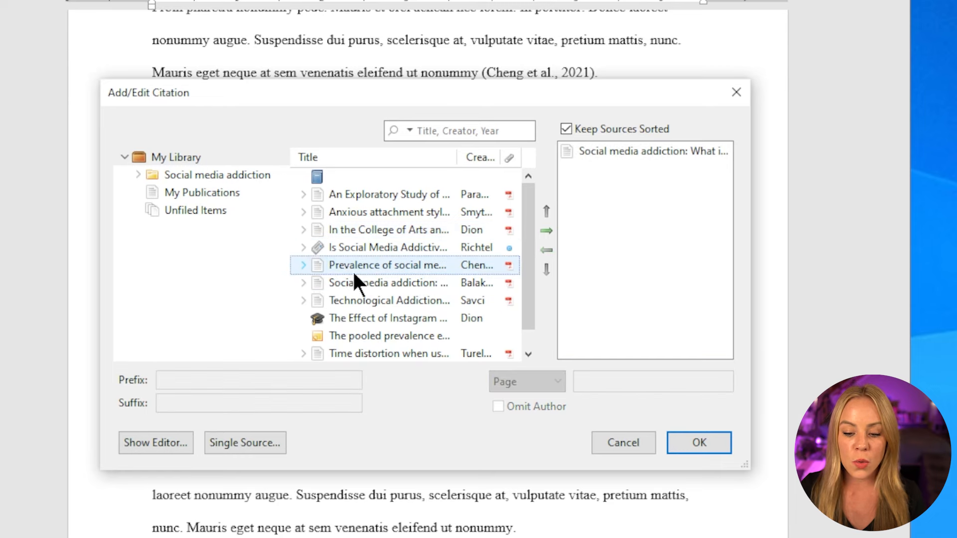
{"action": "left_click", "coordinate": [548, 230]}
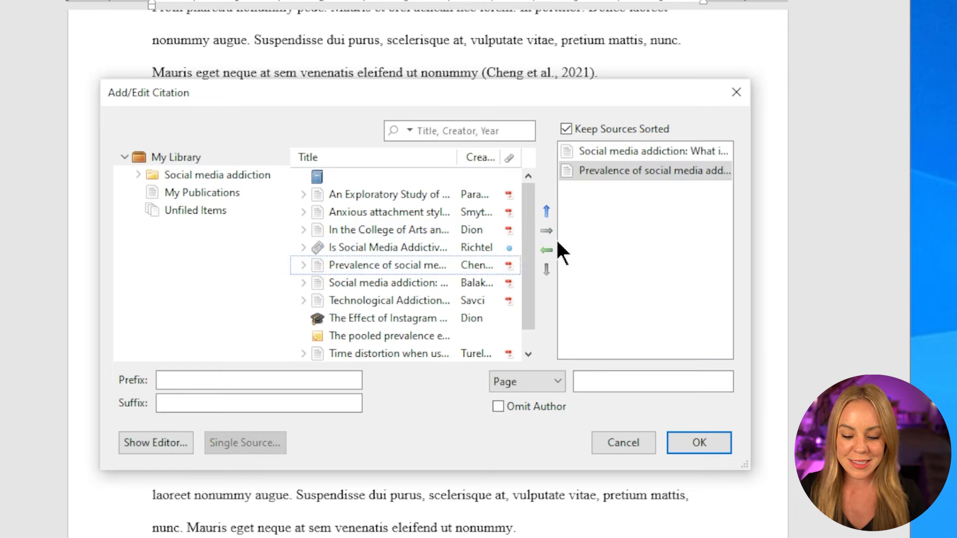
{"action": "left_click", "coordinate": [708, 443]}
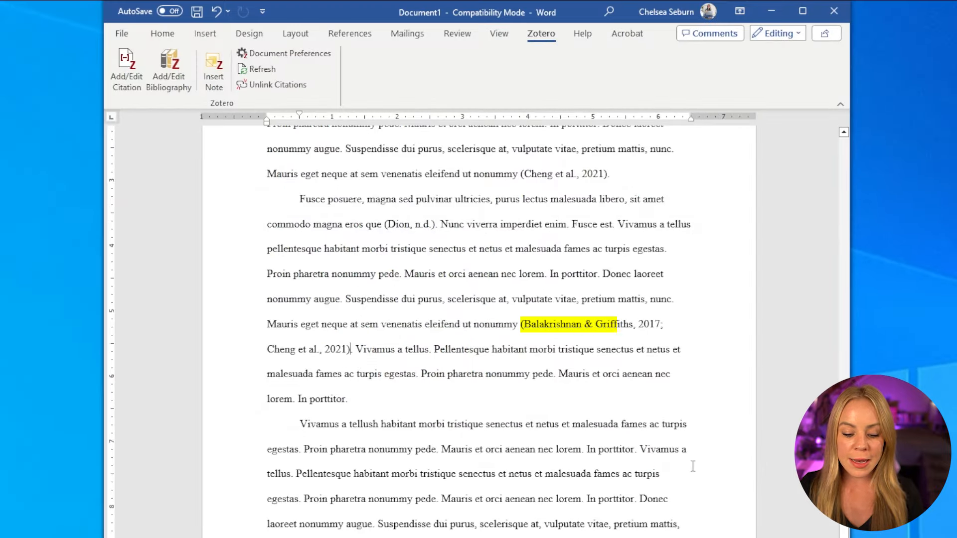